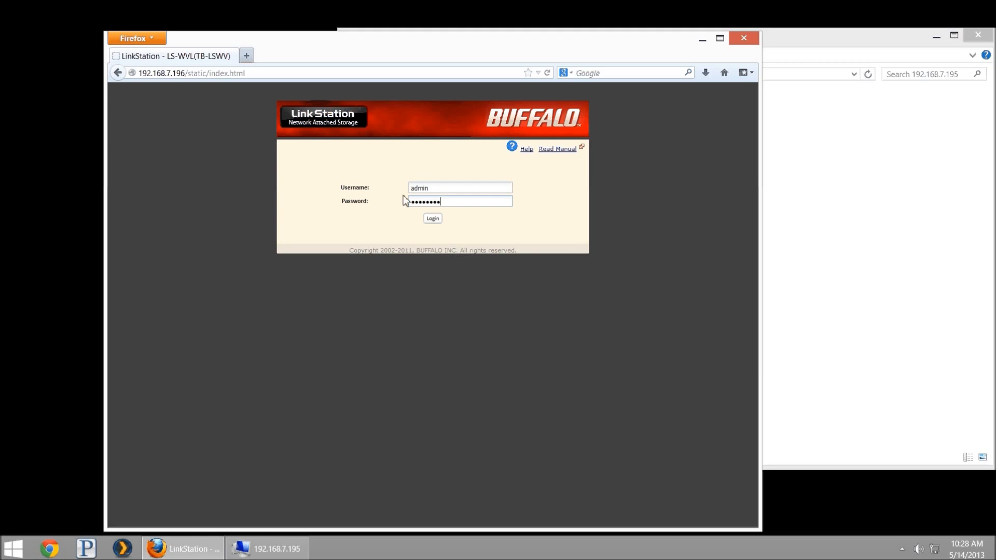
Log in to the LinkStation Web Admin with the admin account
left_click(431, 219)
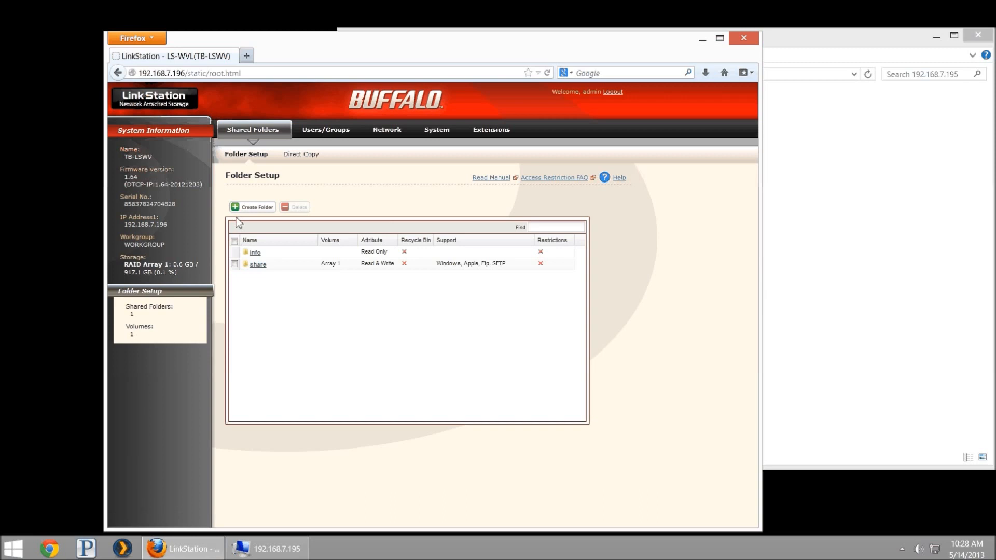
Create a shared folder named BitTorrent with the Recycle Bin disabled
left_click(249, 207)
type("BitTorrent")
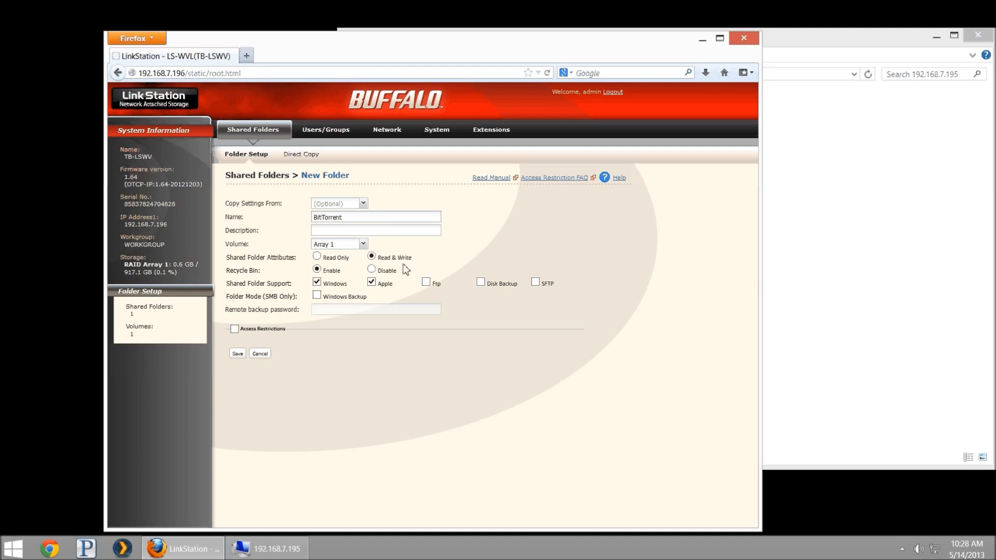
left_click(371, 269)
left_click(237, 355)
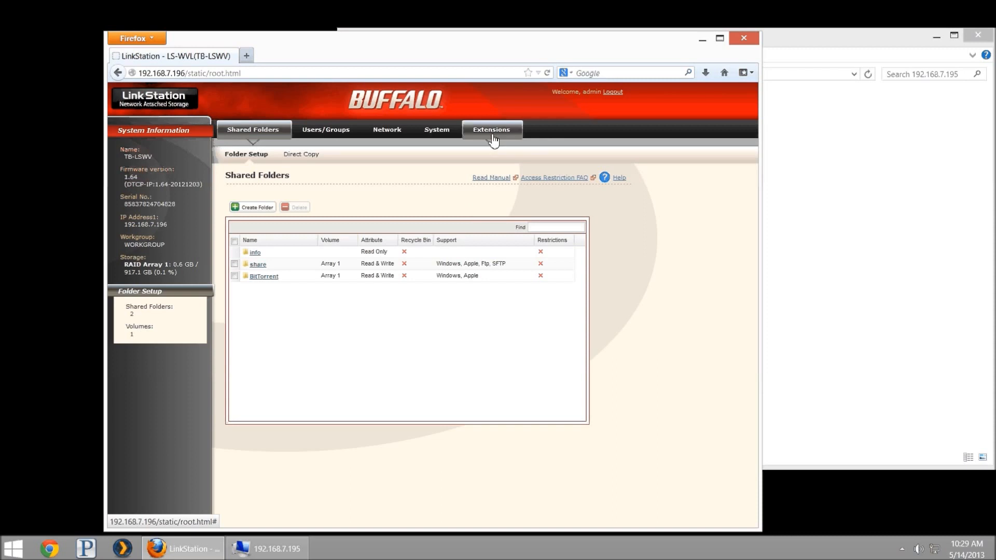
Enable the BitTorrent extension and set the BitTorrent share as its download folder
left_click(499, 130)
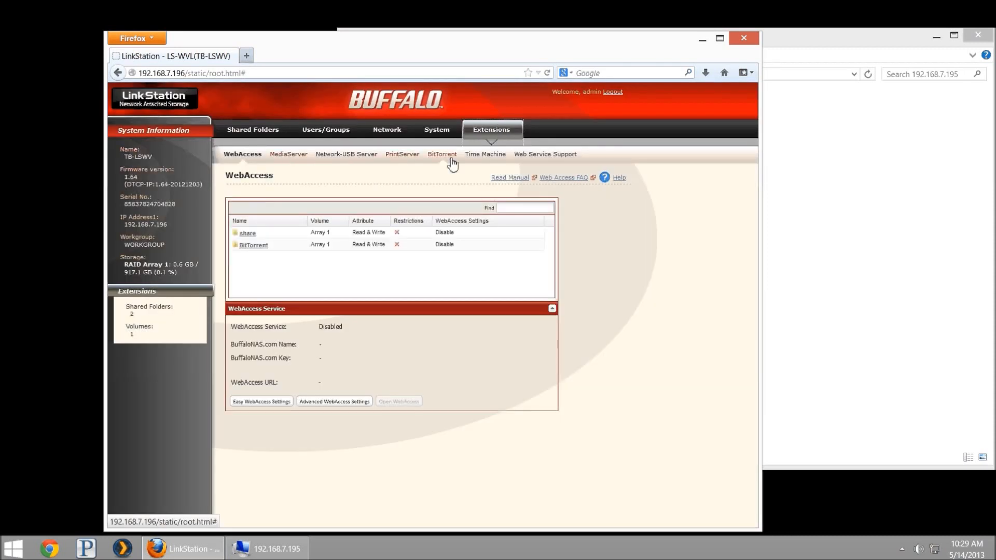
left_click(445, 157)
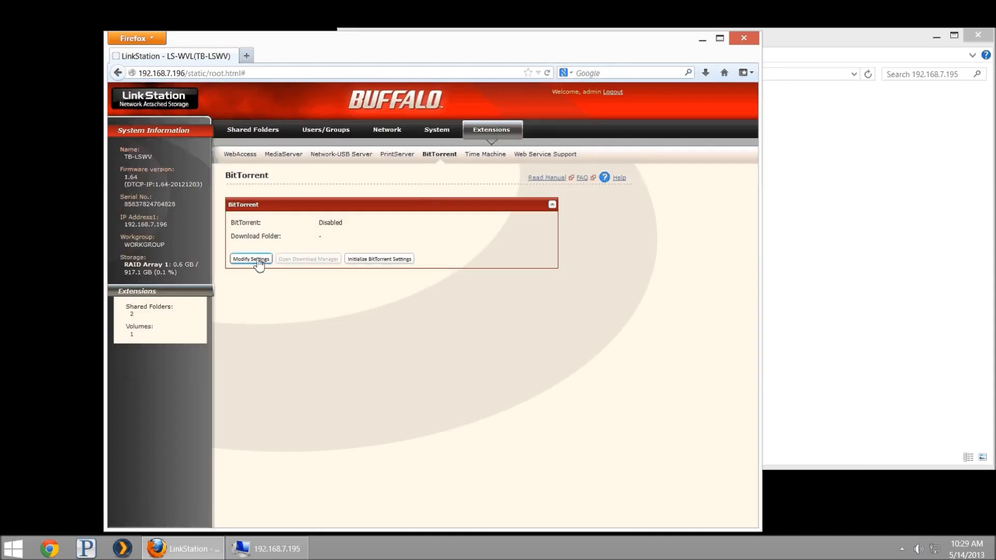
left_click(258, 260)
left_click(320, 222)
left_click(358, 235)
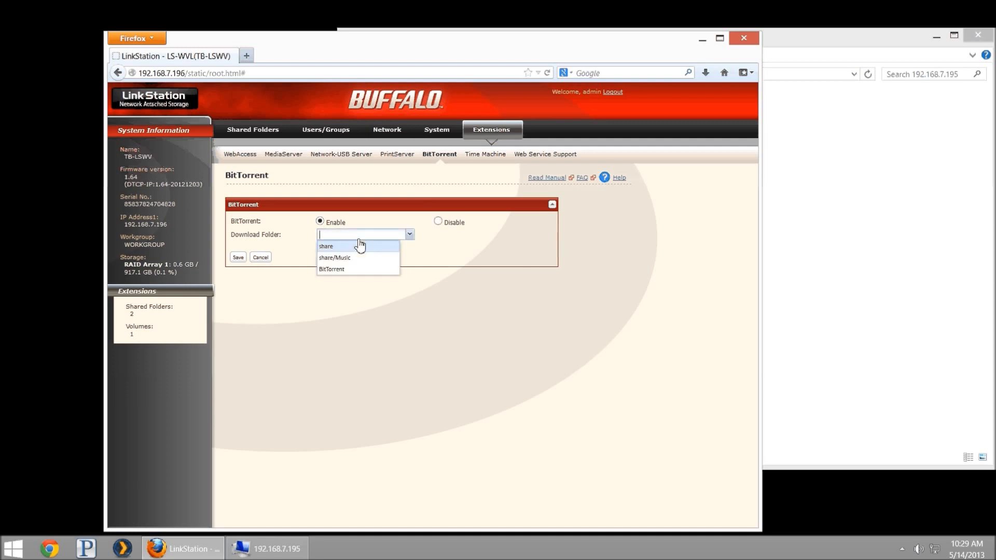
left_click(366, 270)
left_click(238, 258)
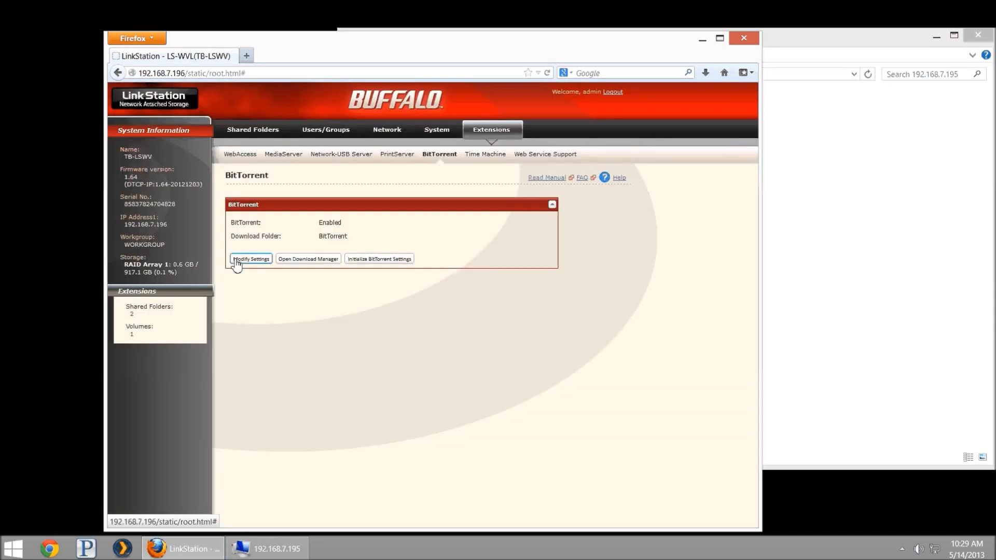
Open the BitTorrent Download Manager and sign in with the admin credentials
left_click(306, 265)
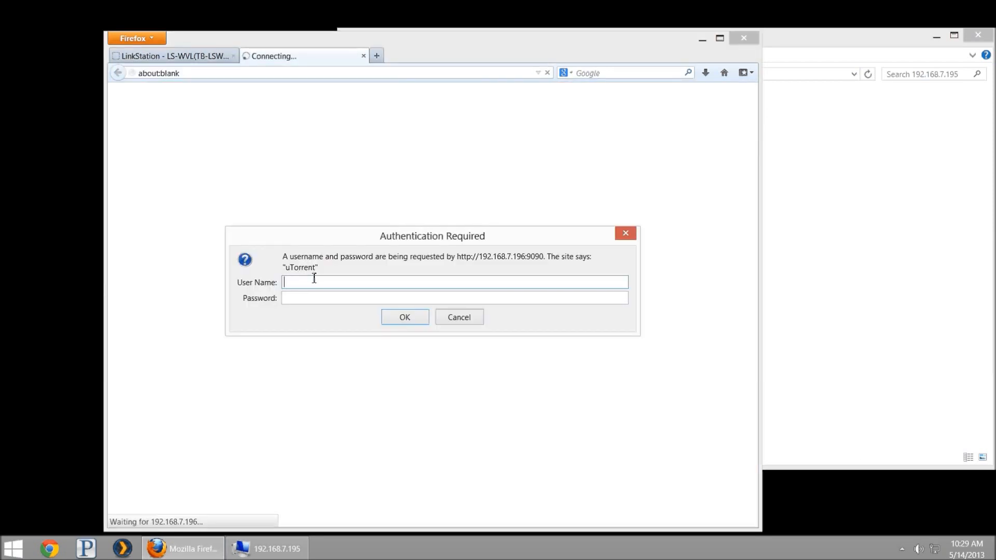
type("admin")
left_click(397, 321)
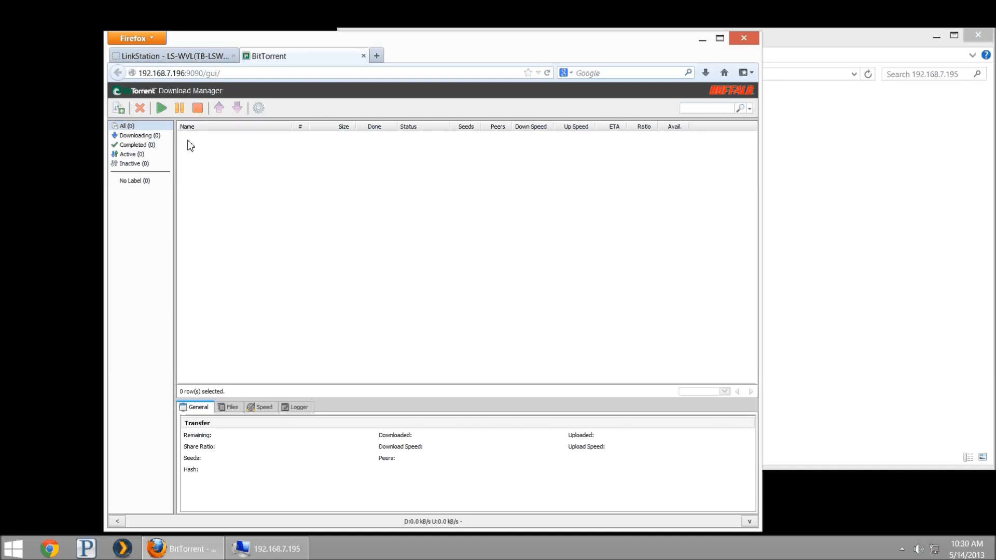
Open the CentOS-6.4 release announcement in a new browser tab
key("ctrl+t")
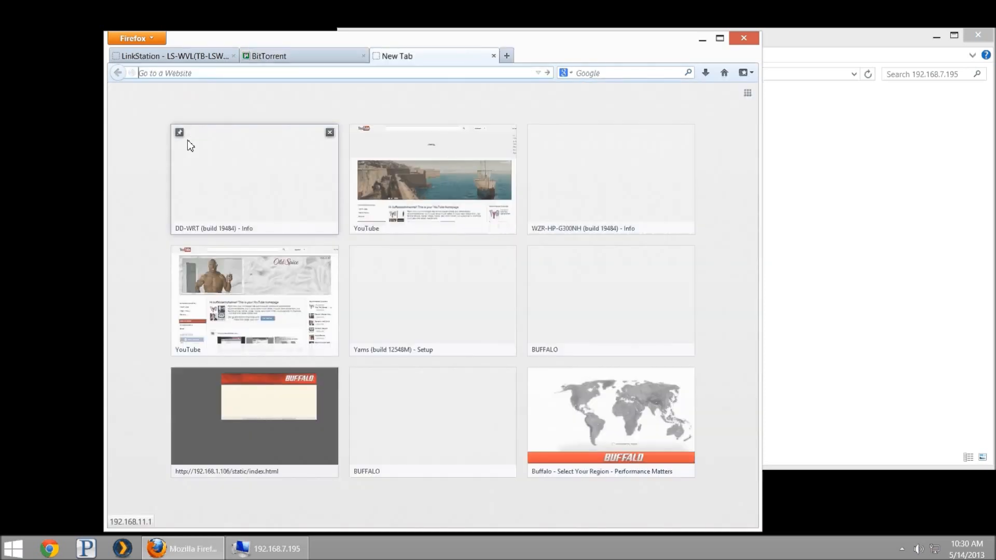
type("centos")
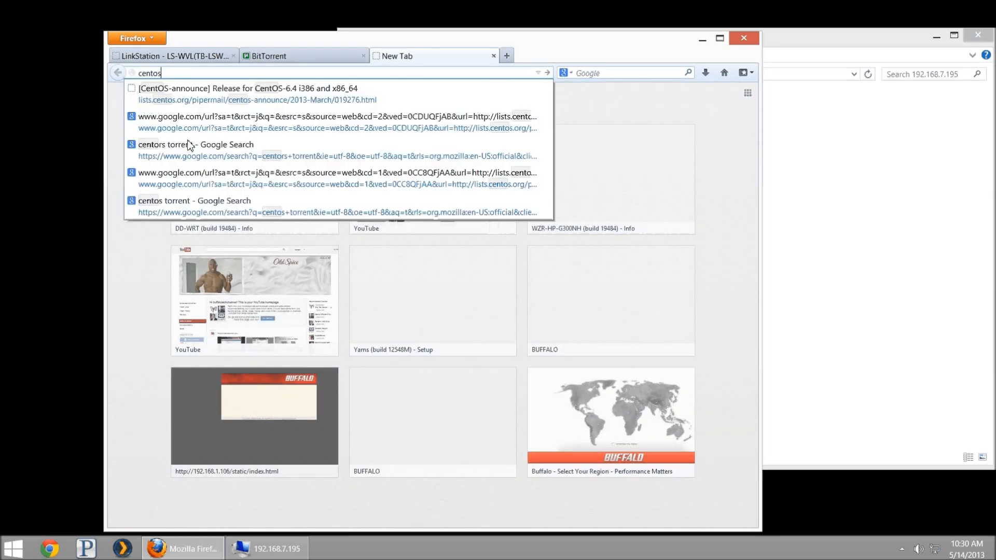
key("Down")
key("Return")
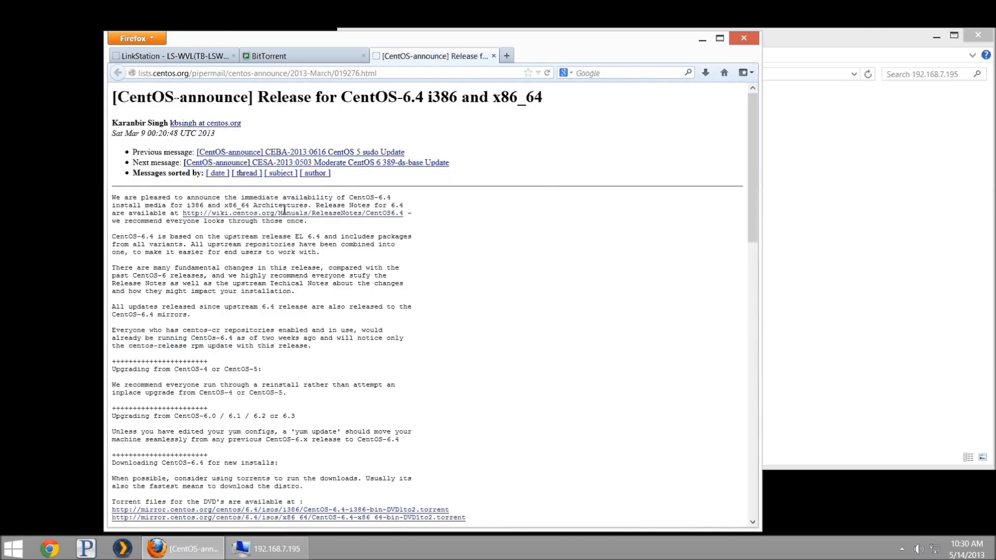
scroll(352, 394, "down", 4)
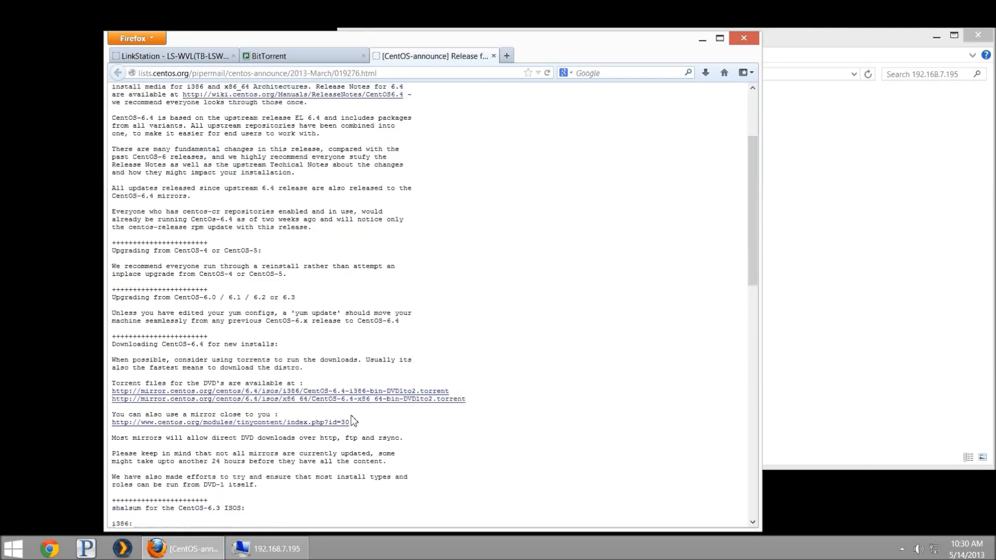
Copy the i386 DVD torrent link and return to the Download Manager tab
right_click(353, 394)
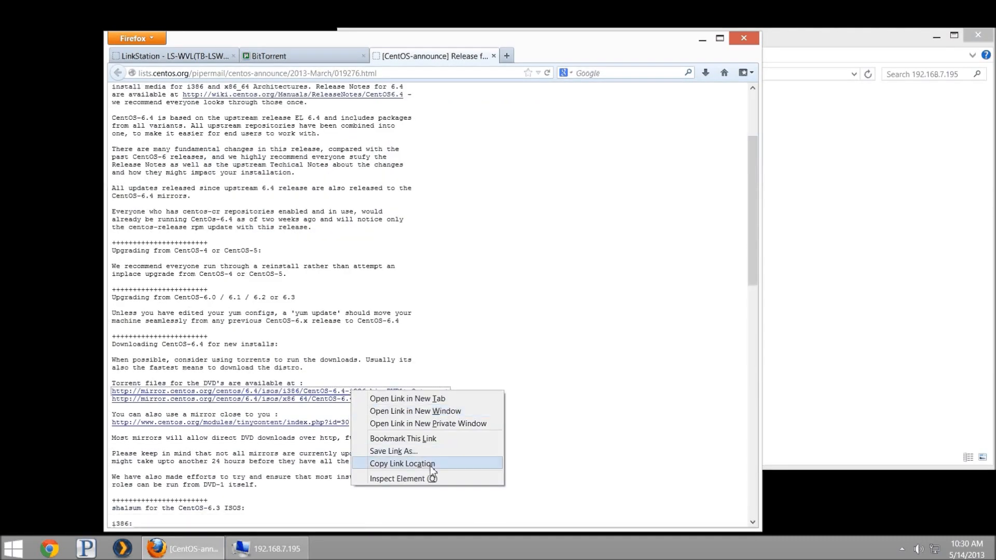
left_click(470, 462)
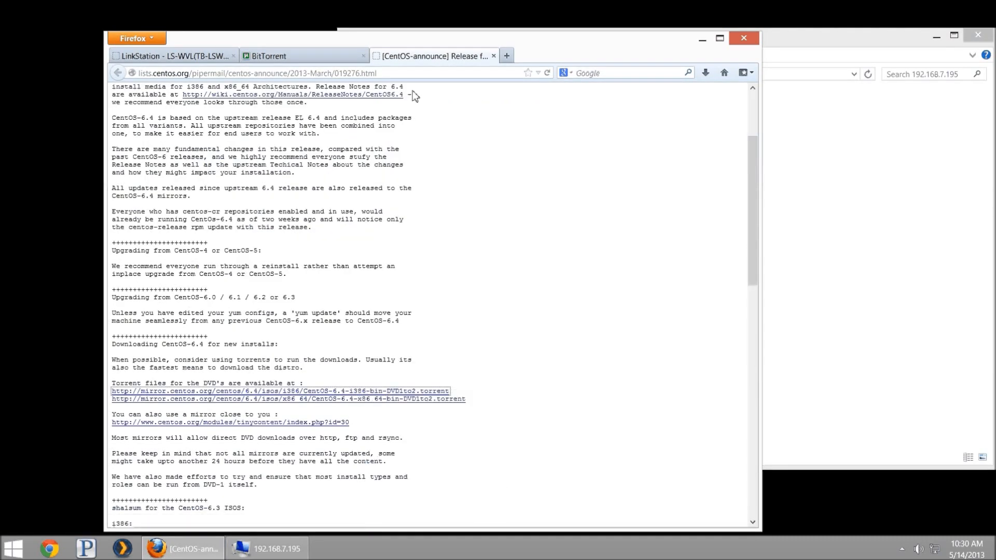
left_click(291, 57)
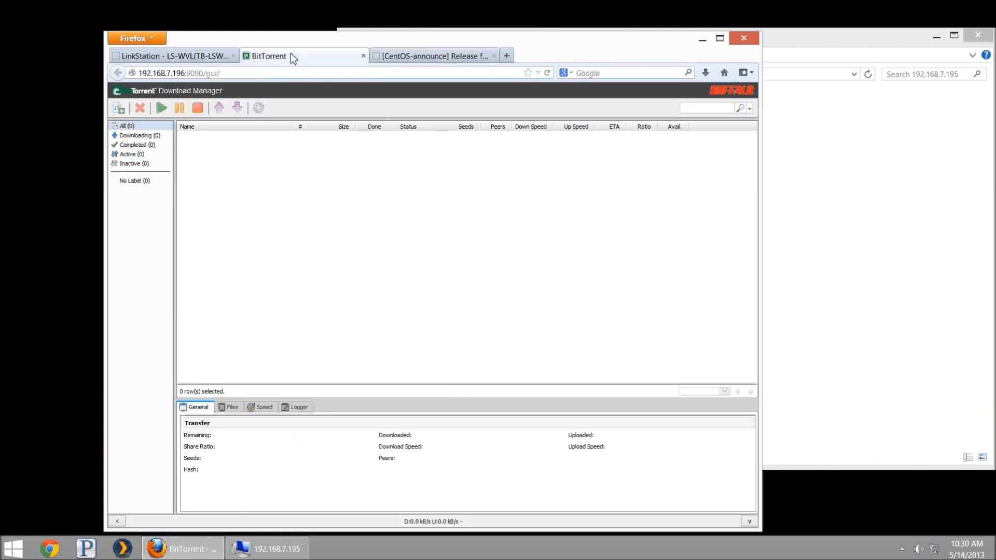
Add the CentOS i386 DVD torrent by pasting its link as the Torrent URL
left_click(124, 111)
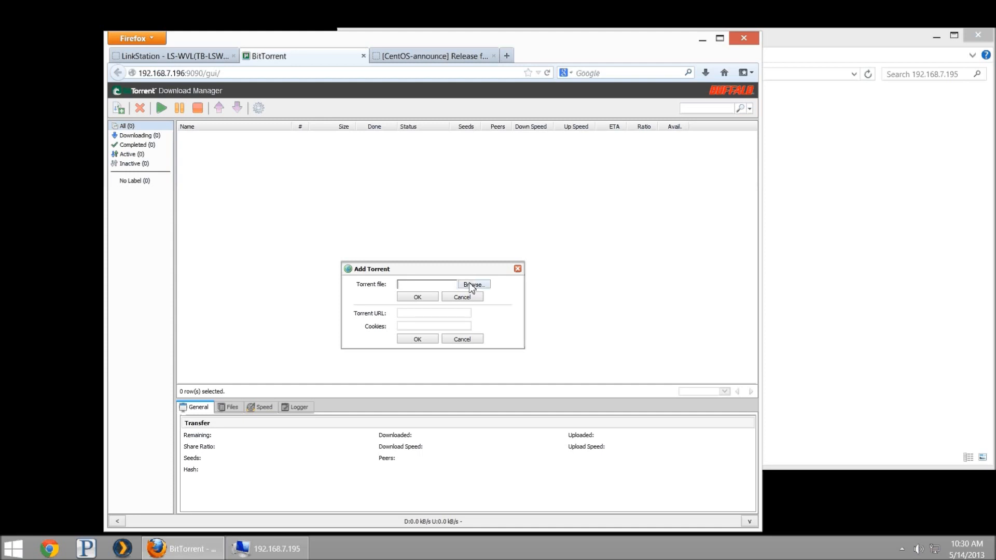
left_click(421, 315)
right_click(421, 316)
left_click(449, 362)
left_click(414, 341)
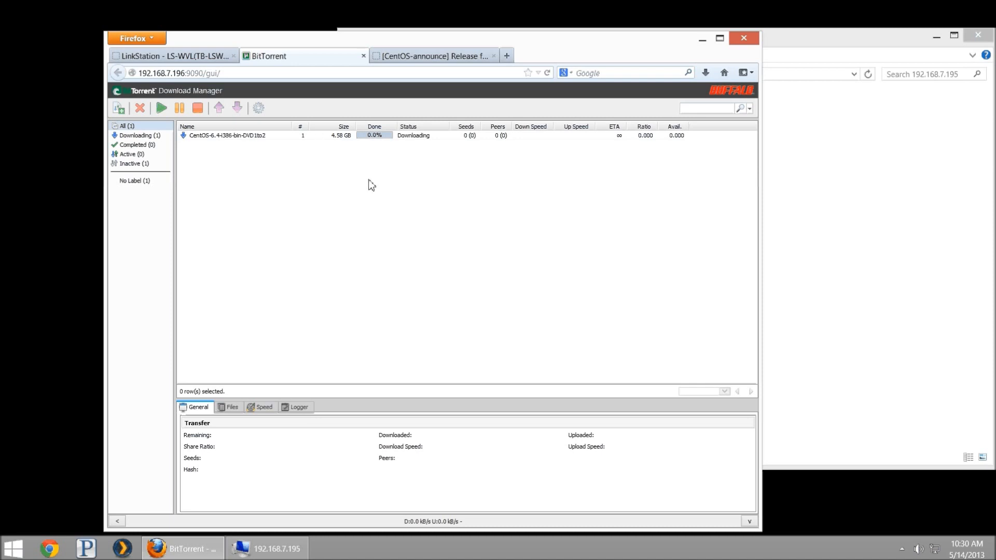
left_click(258, 108)
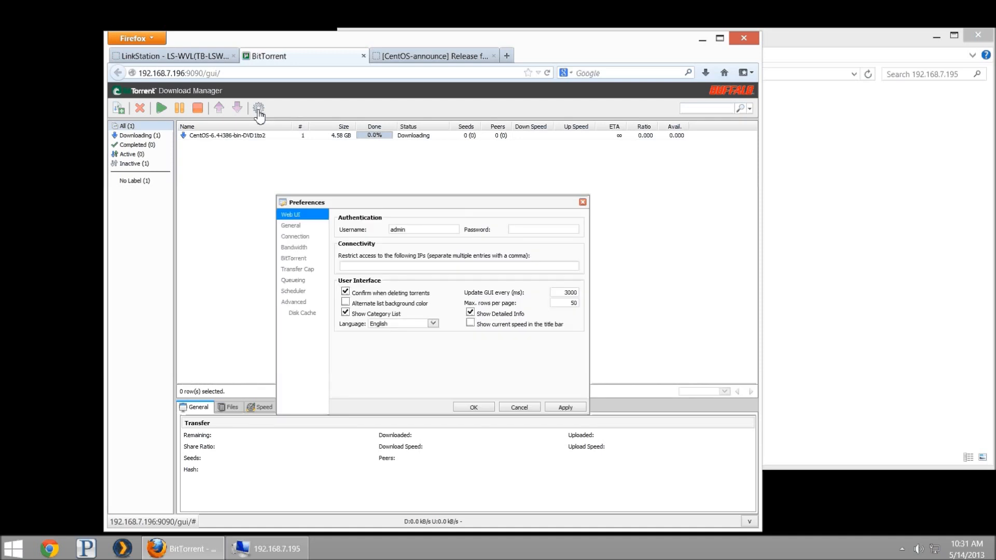
left_click(310, 251)
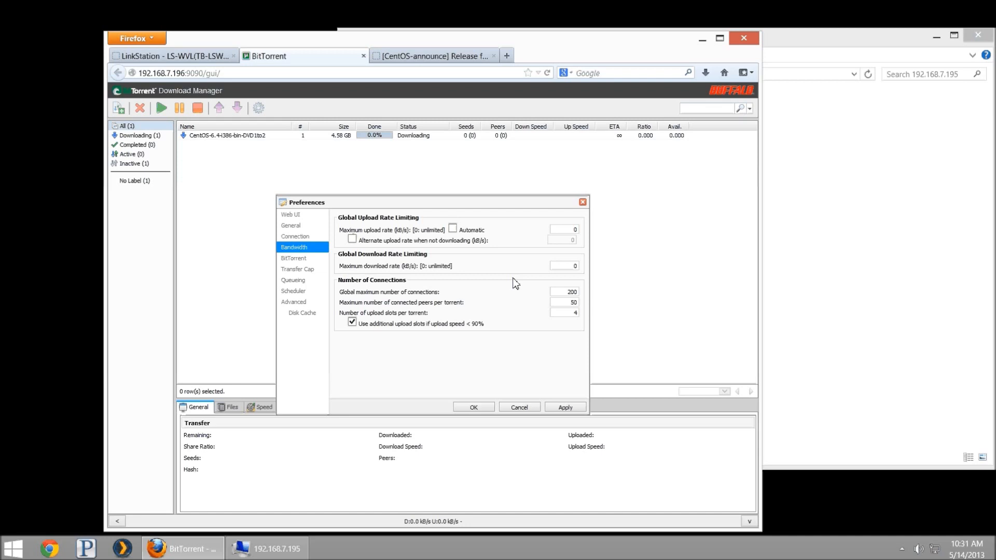
left_click(293, 302)
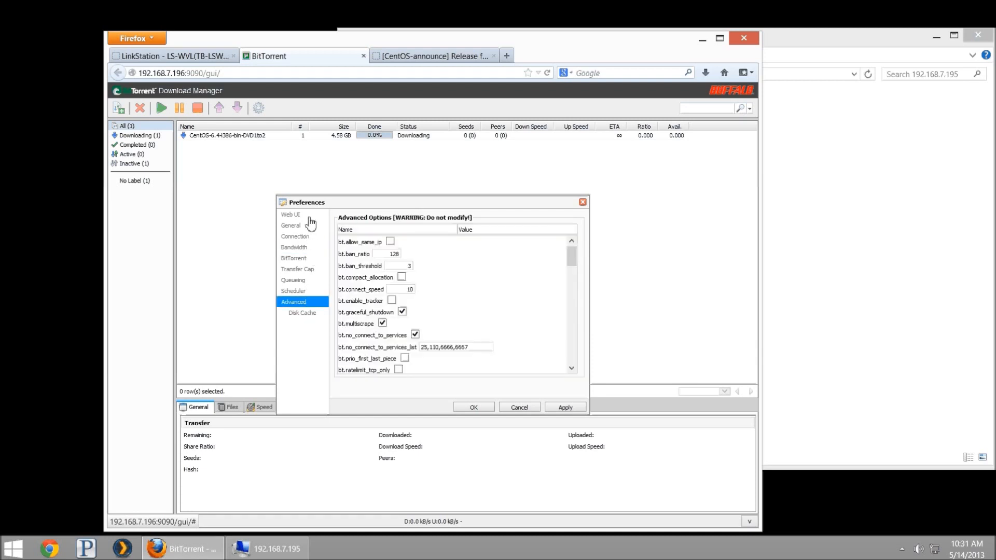
left_click(310, 216)
left_click(309, 236)
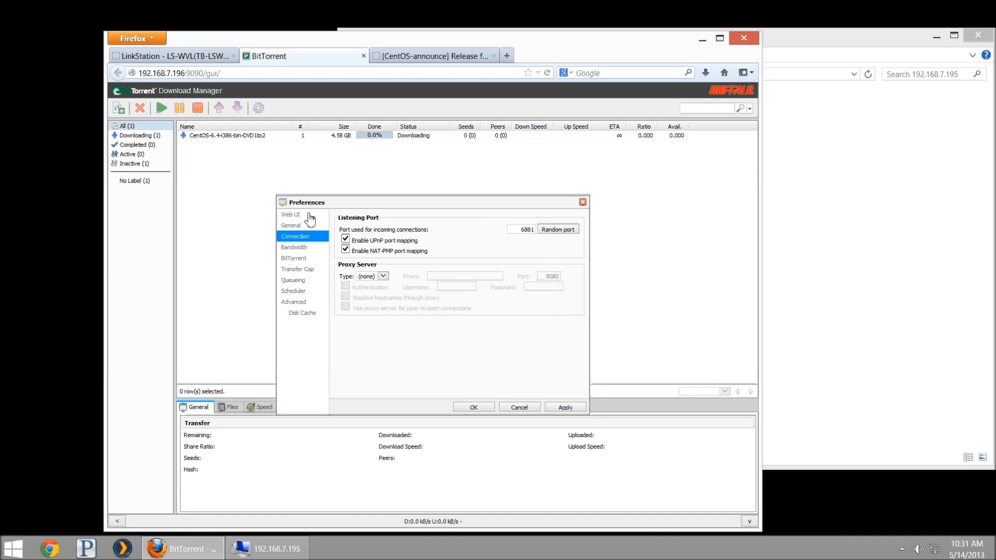
left_click(305, 214)
left_click(516, 229)
type("********")
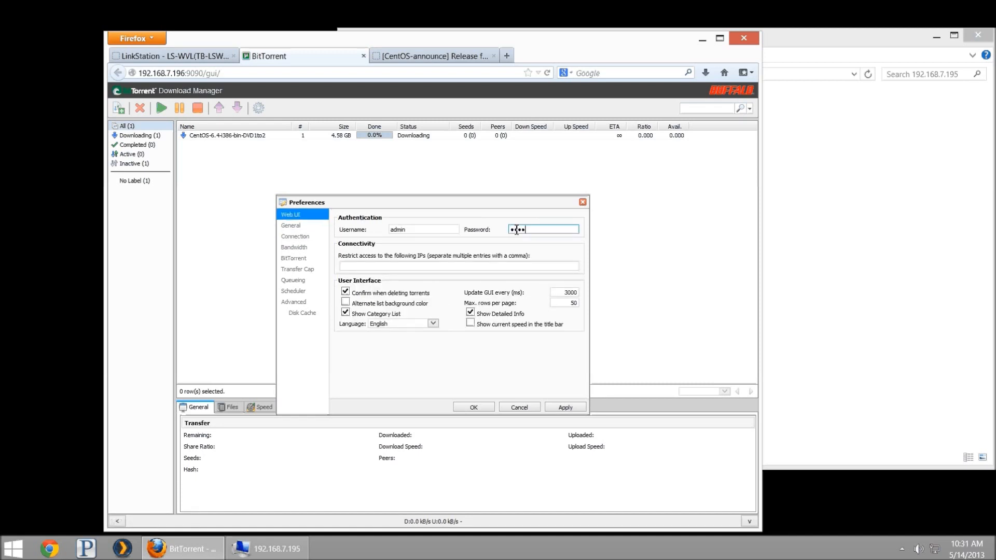
left_click(519, 408)
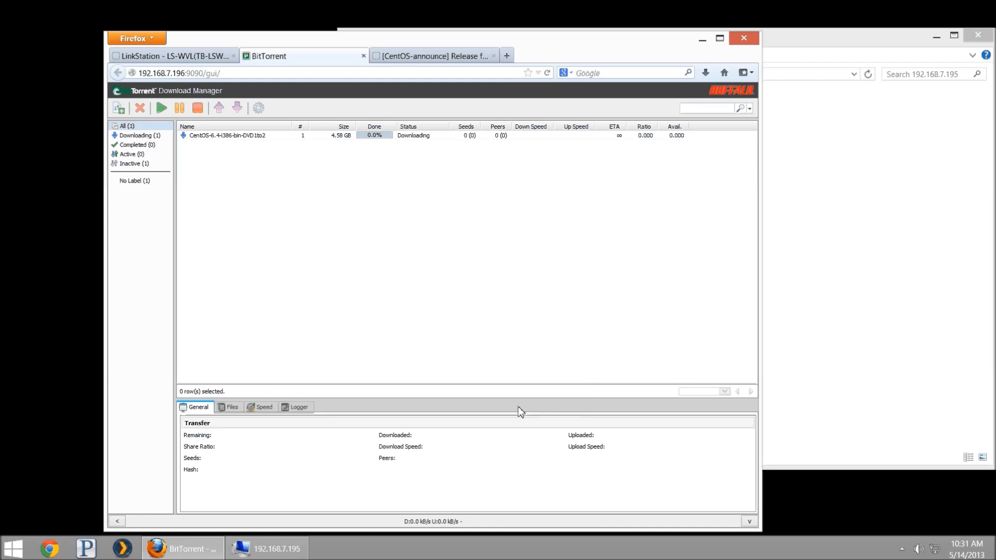
Stop and remove the CentOS torrent, then bring up the Explorer window
left_click(276, 139)
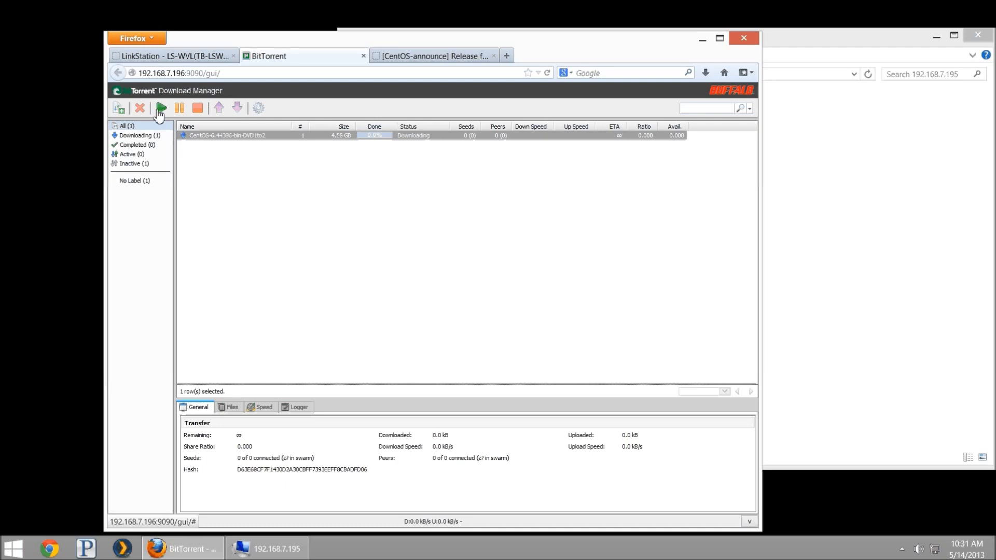
left_click(197, 107)
left_click(139, 112)
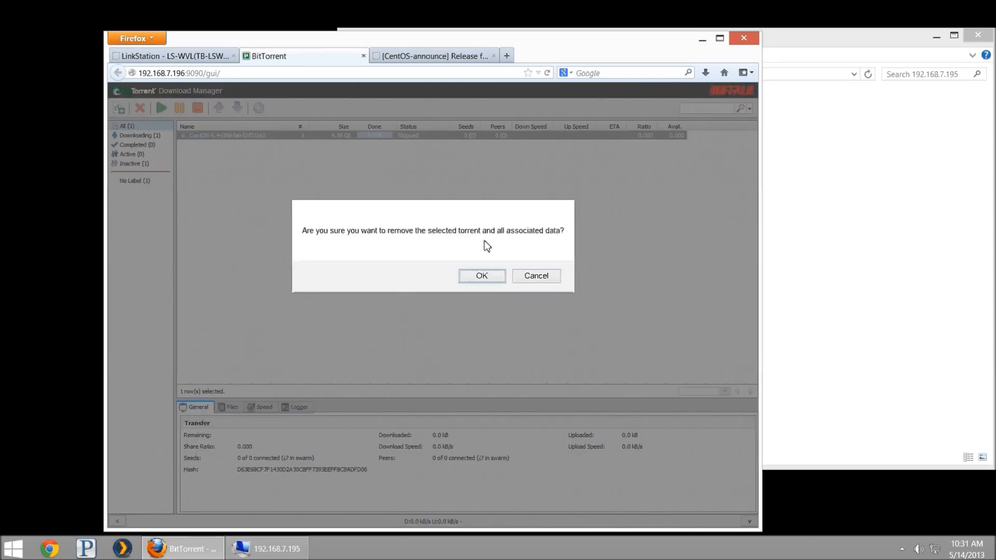
left_click(474, 282)
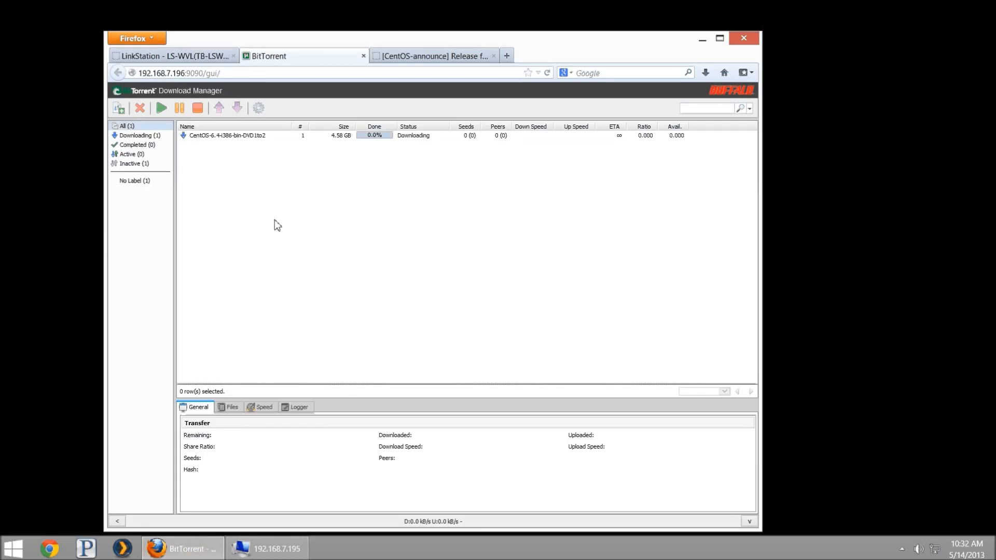
left_click(270, 548)
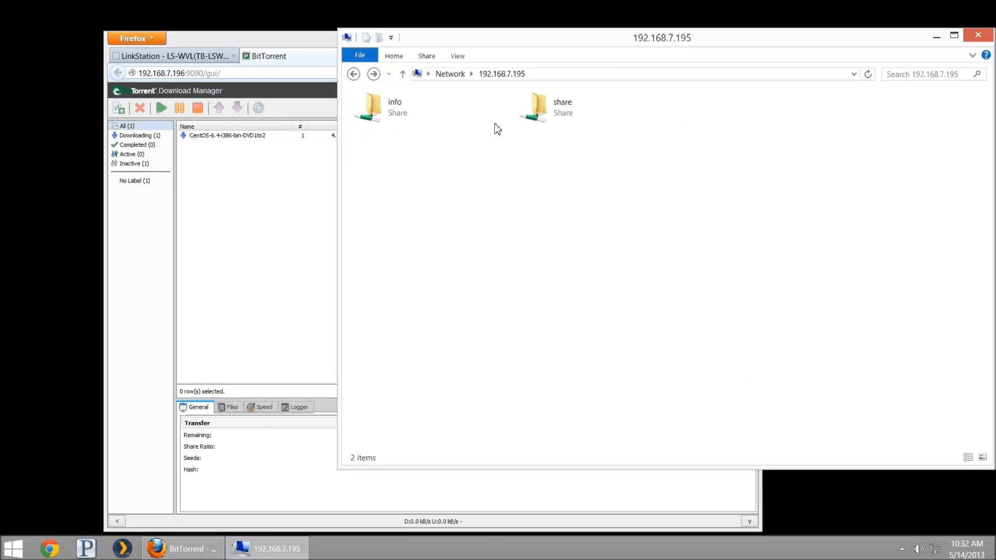
Change the Explorer address from 192.168.7.195 to \\192.168.7.196
left_click(584, 73)
left_click(584, 73)
key("BackSpace")
type("6")
key("Return")
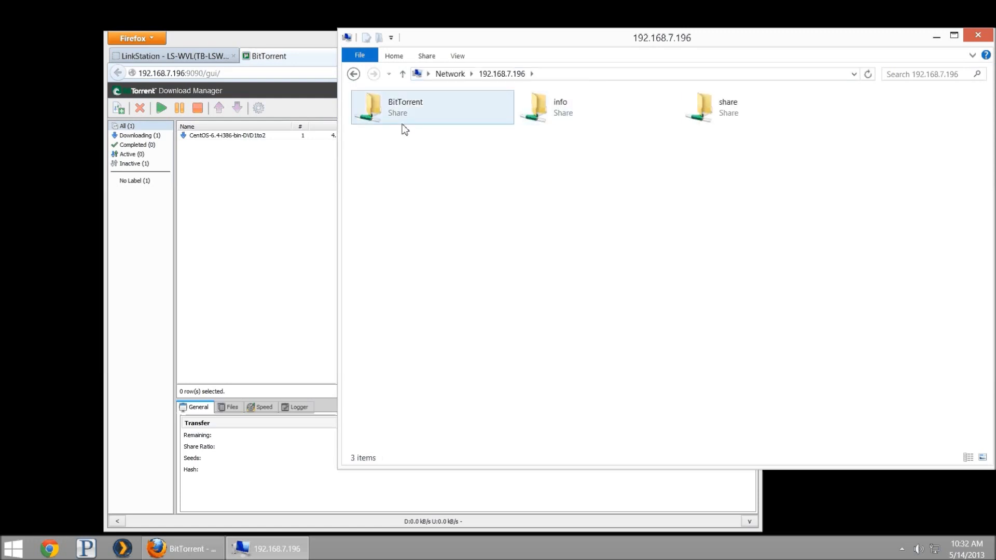
Browse BitTorrent > bittorrent > _torrent_files, then select the CentOS torrent in the manager
left_click(400, 115)
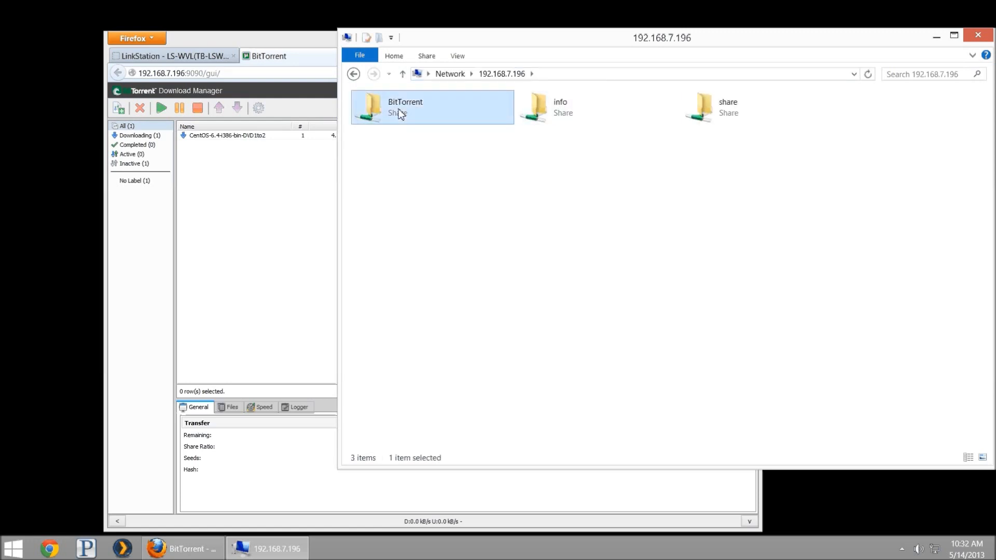
double_click(401, 115)
double_click(407, 122)
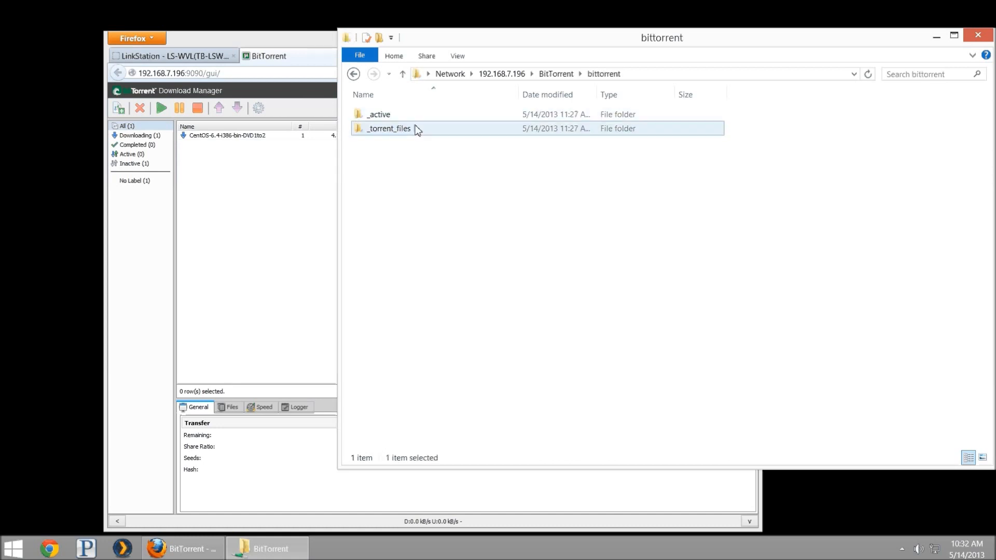
left_click_drag(447, 150, 381, 111)
left_click(180, 235)
left_click(243, 136)
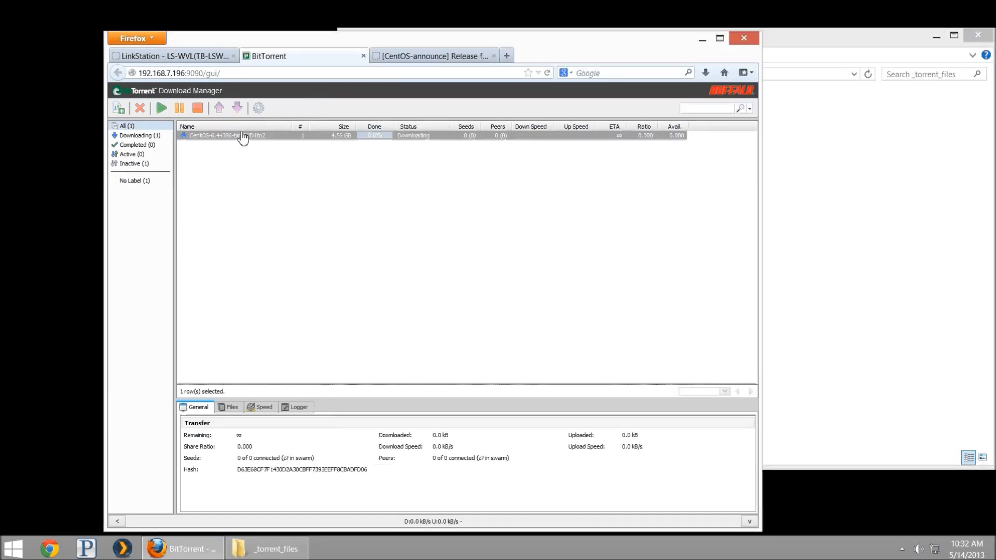
Stop and remove the CentOS torrent, leaving the download list at All (0)
left_click(197, 107)
left_click(139, 109)
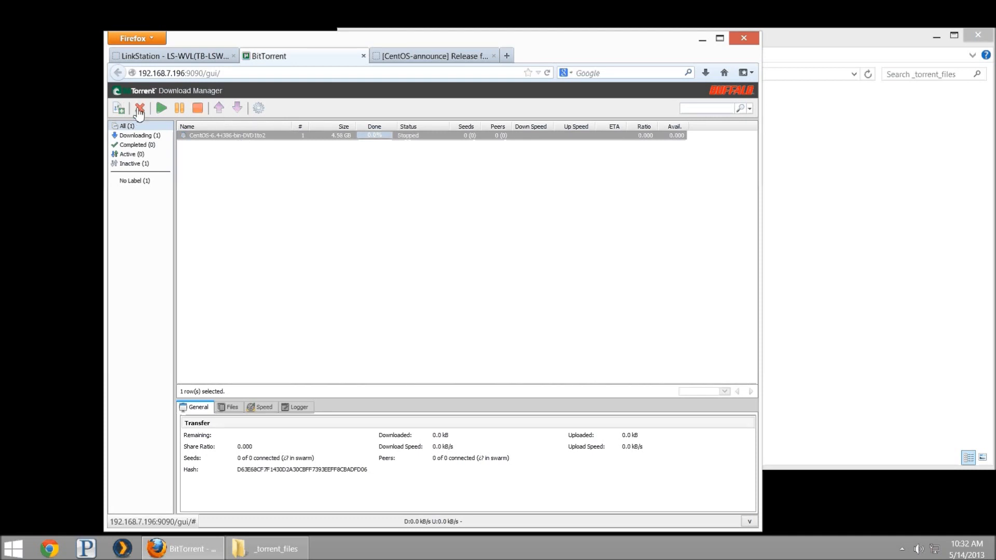
left_click(469, 282)
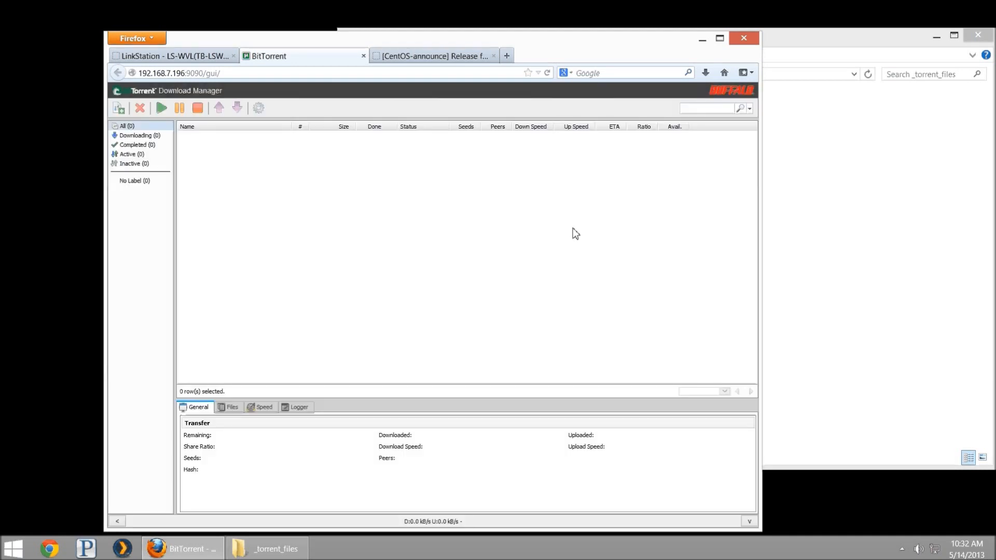
key("alt+Tab")
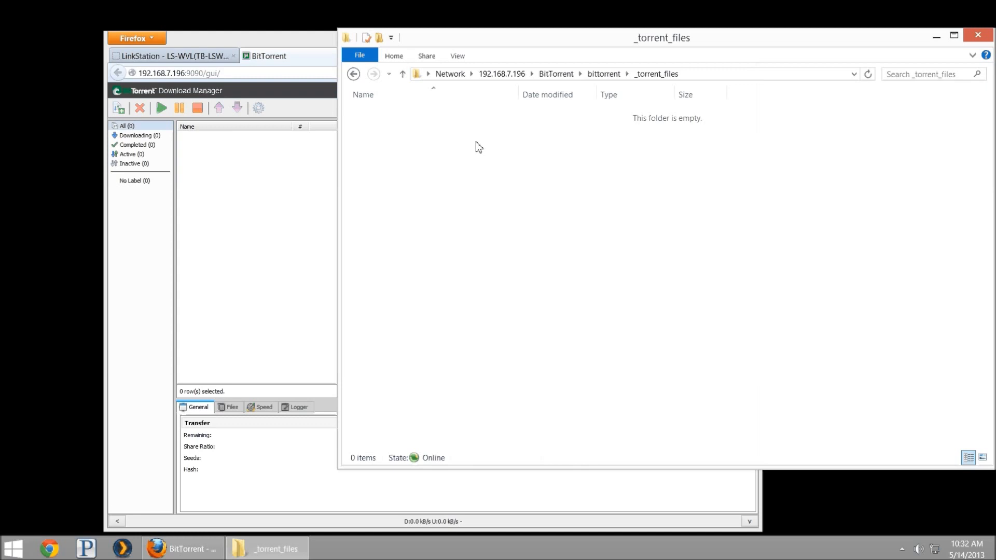
Open the _active folder inside the bittorrent folder
left_click(354, 74)
double_click(415, 114)
left_click_drag(454, 173, 447, 187)
Re-add the CentOS torrent by pasting its URL into Add Torrent
left_click(200, 160)
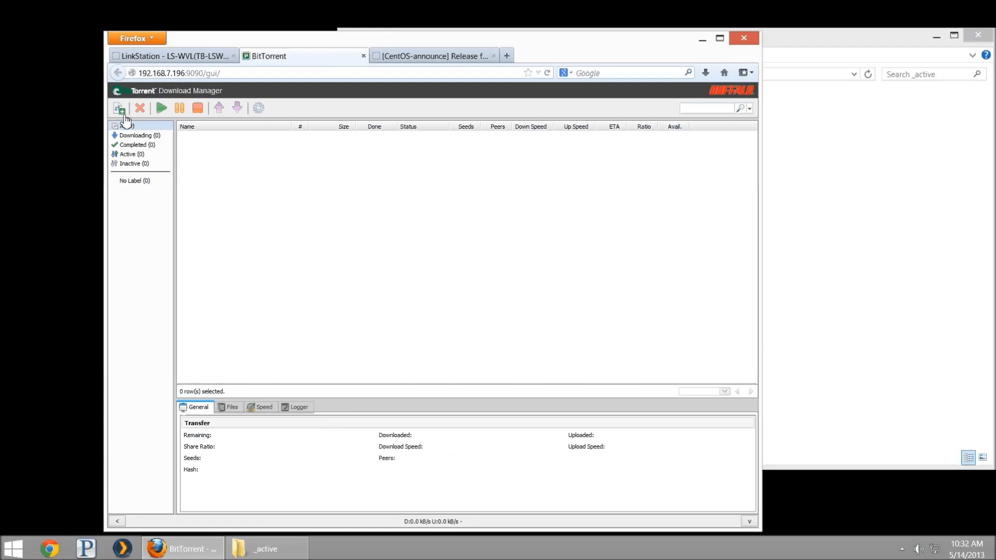
left_click(121, 108)
left_click(414, 313)
key("ctrl+v")
left_click(418, 338)
Check _torrent_files for the CentOS .torrent file and _active for its three .utt files
key("alt+Tab")
key("BackSpace")
key("Down")
key("Return")
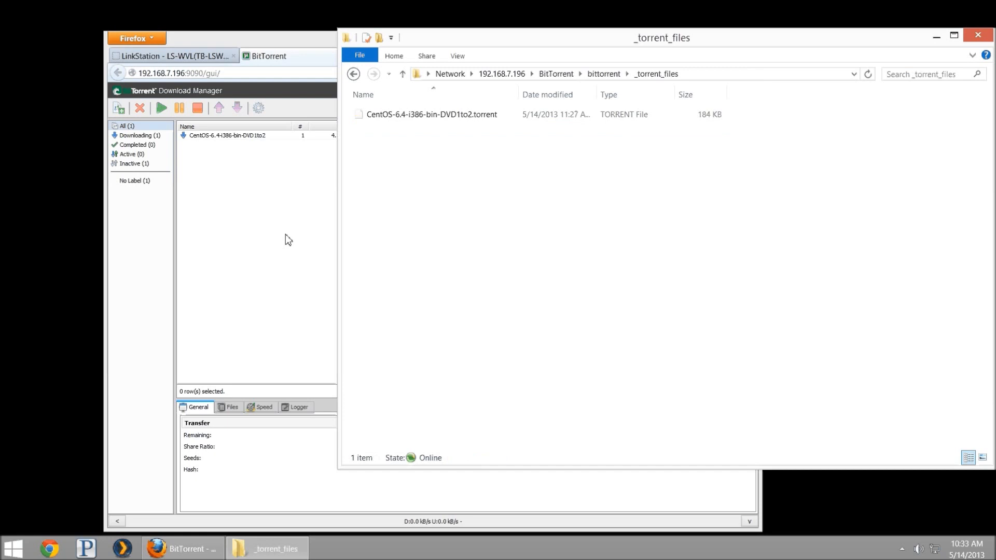
key("BackSpace")
key("Up")
key("Return")
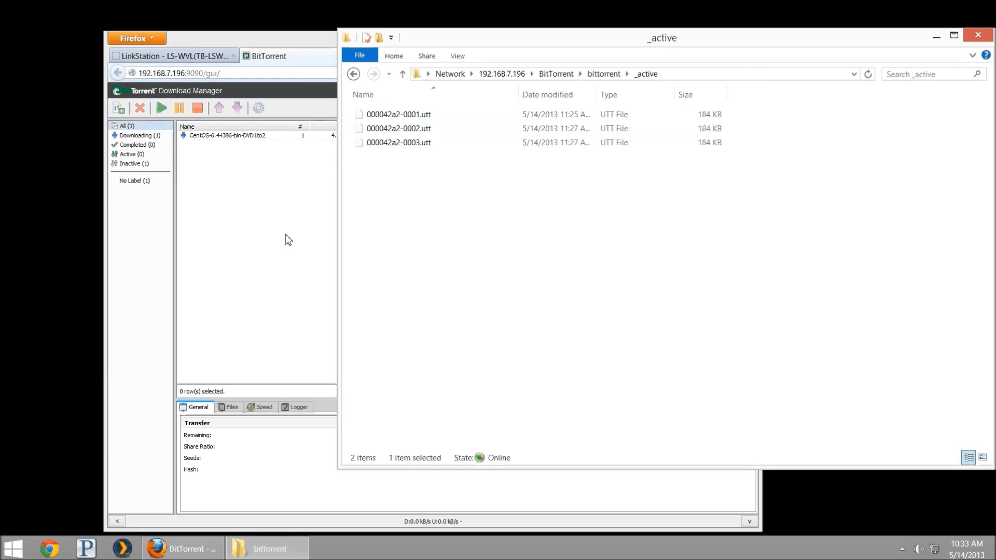
key("Up")
key("Up")
key("alt+Tab")
key("alt+Tab")
key("alt+Tab")
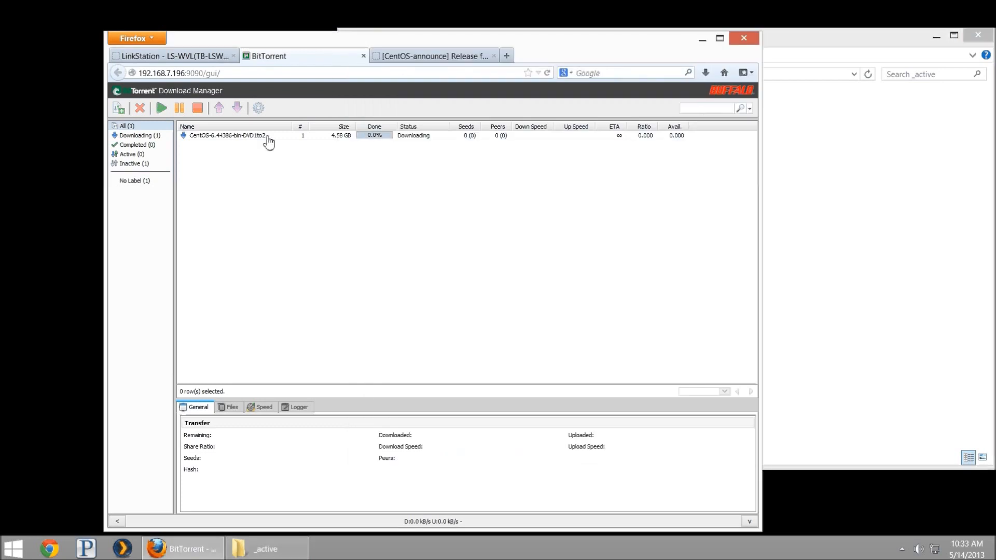